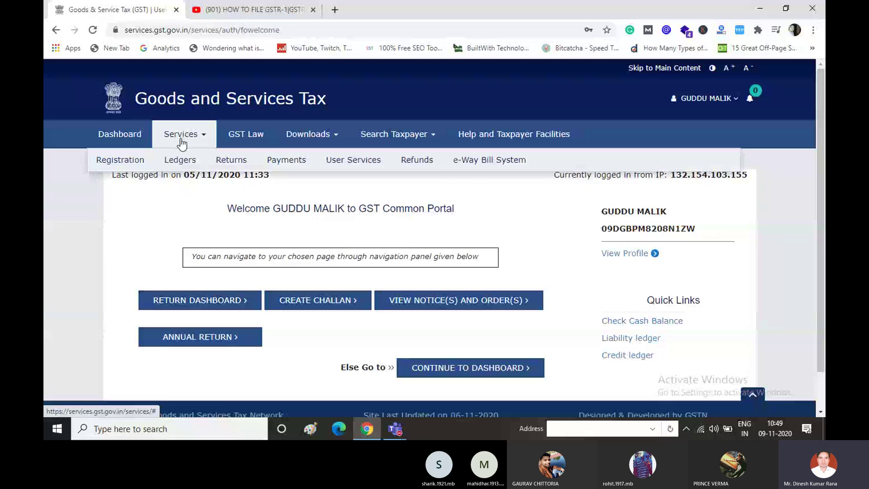
Step: Open the Returns Dashboard and search for the returns of financial year 2020-21, filing period October
mouse_move(233, 167)
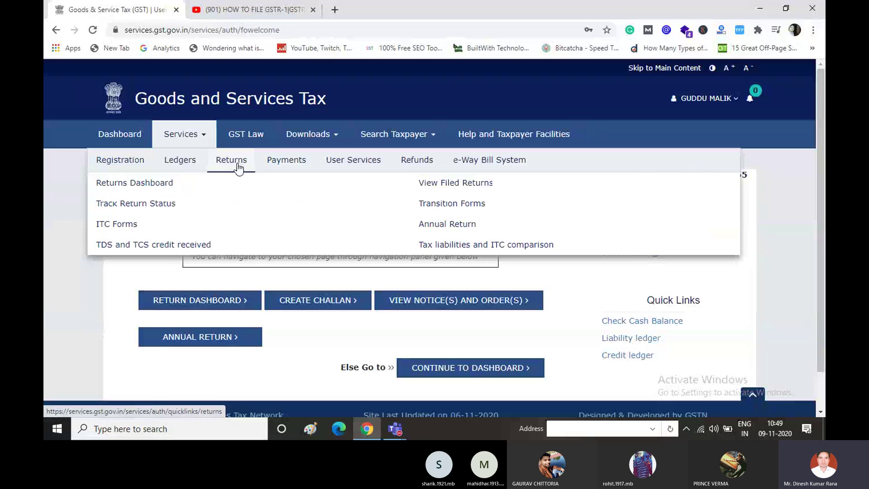
left_click(157, 182)
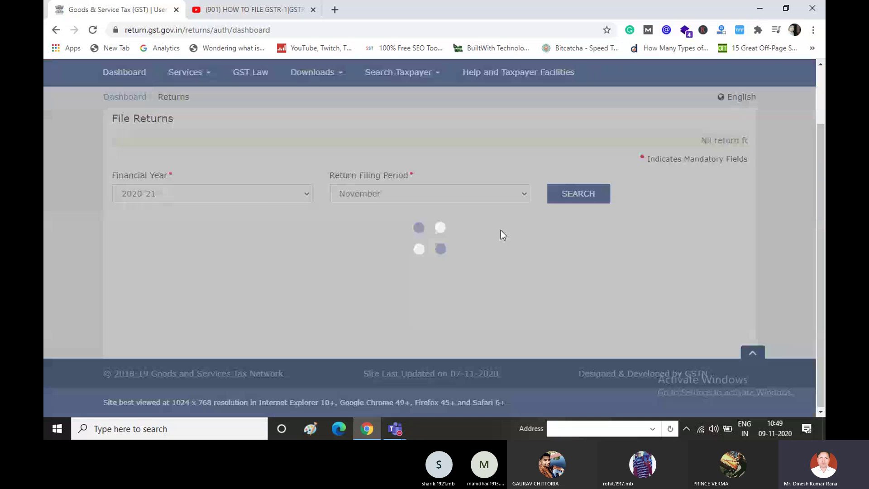
scroll(304, 199, "down", 2)
left_click(305, 199)
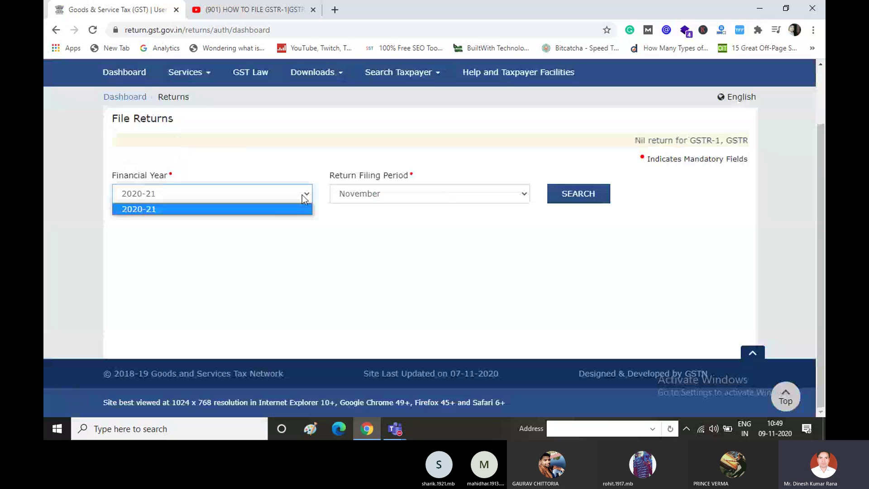
left_click(284, 208)
left_click(447, 193)
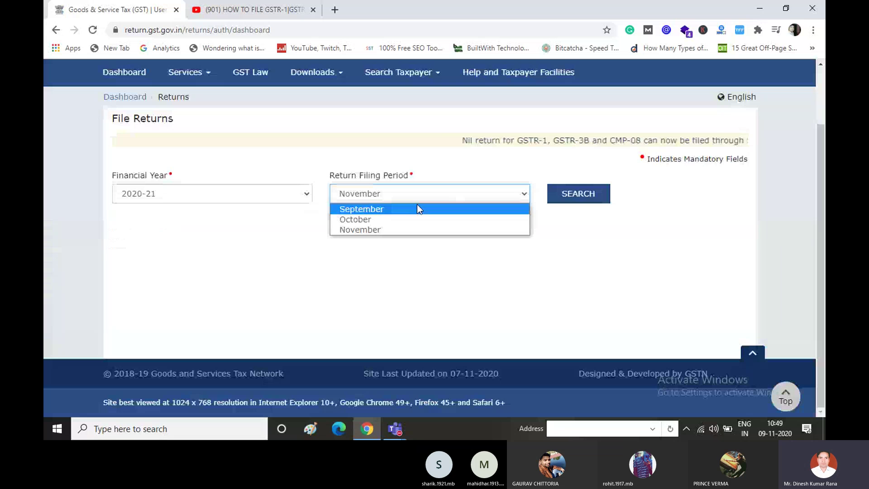
left_click(373, 220)
left_click(577, 194)
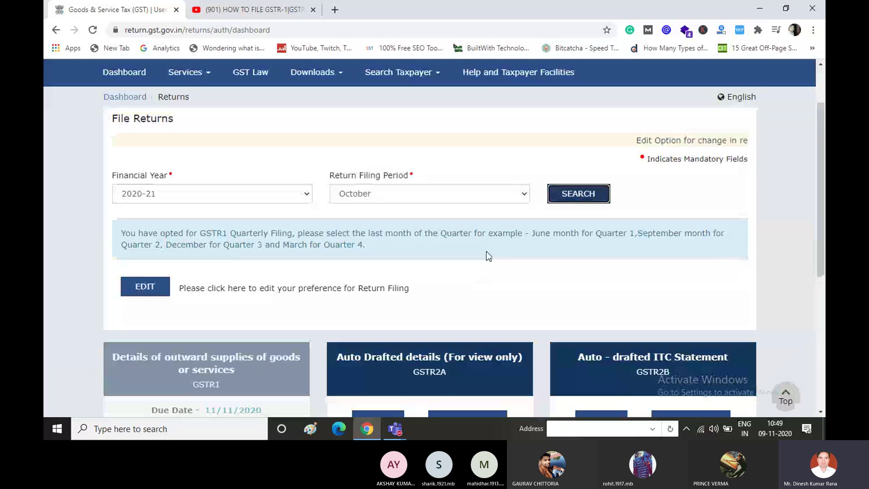
Step: Open the GSTR3B monthly return for online preparation
scroll(486, 251, "down", 1)
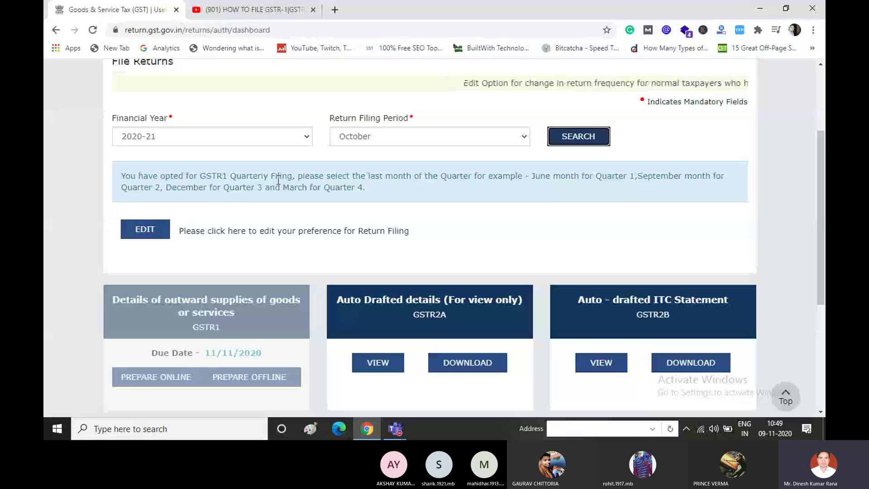
scroll(376, 202, "down", 1)
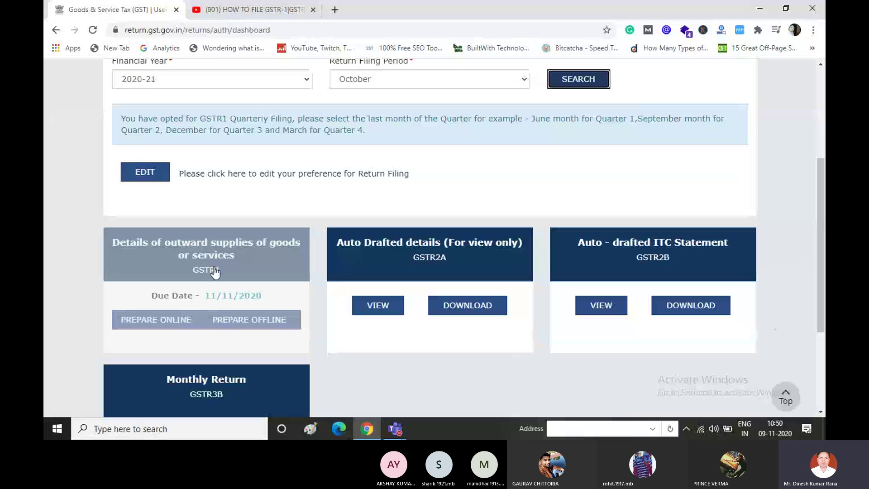
scroll(260, 296, "down", 1)
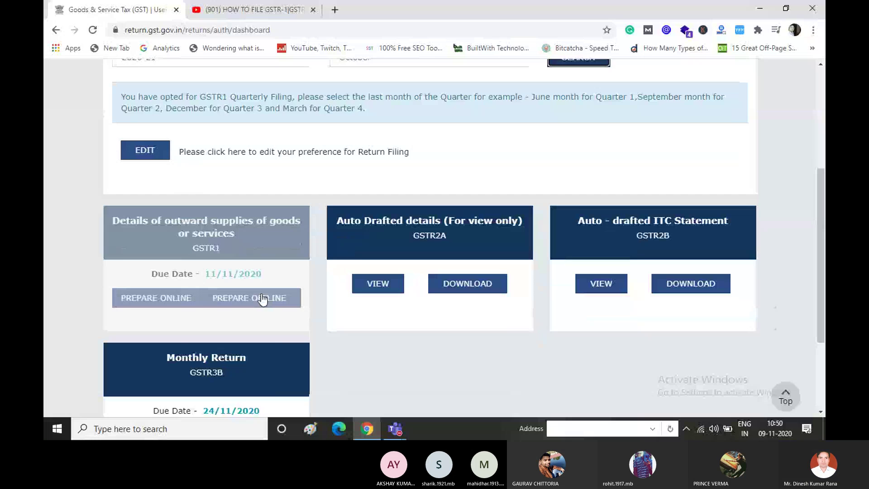
scroll(262, 299, "down", 2)
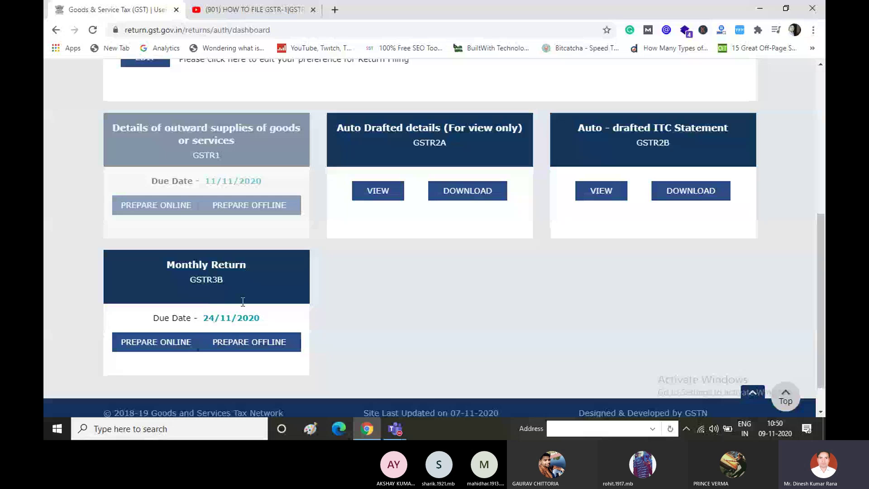
left_click(148, 349)
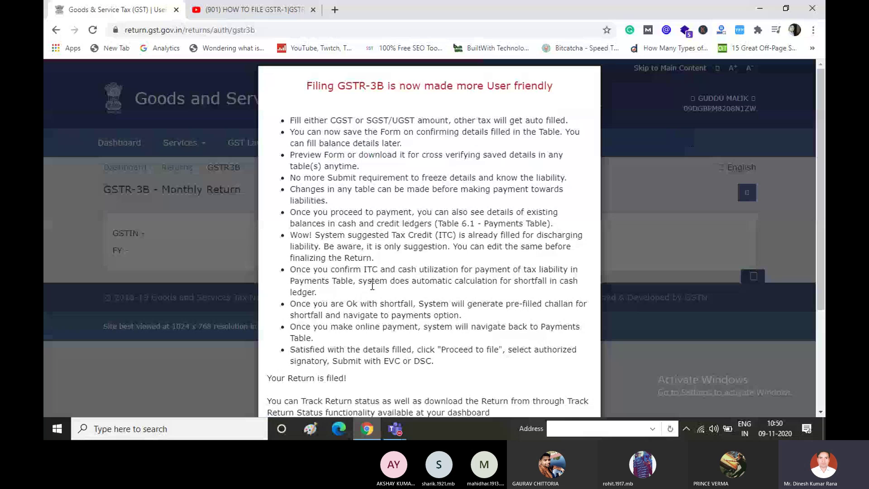
Step: Acknowledge the GSTR-3B filing guidance and dismiss the late-fee liability notice
scroll(432, 364, "down", 3)
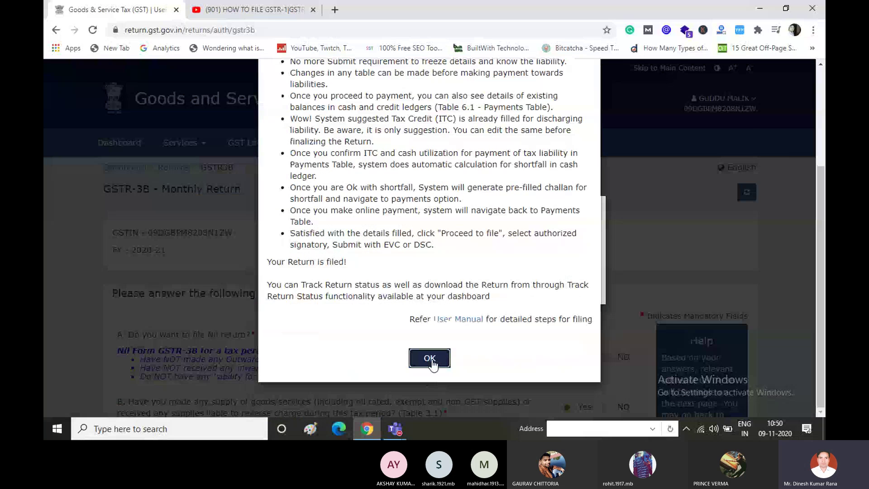
left_click(430, 359)
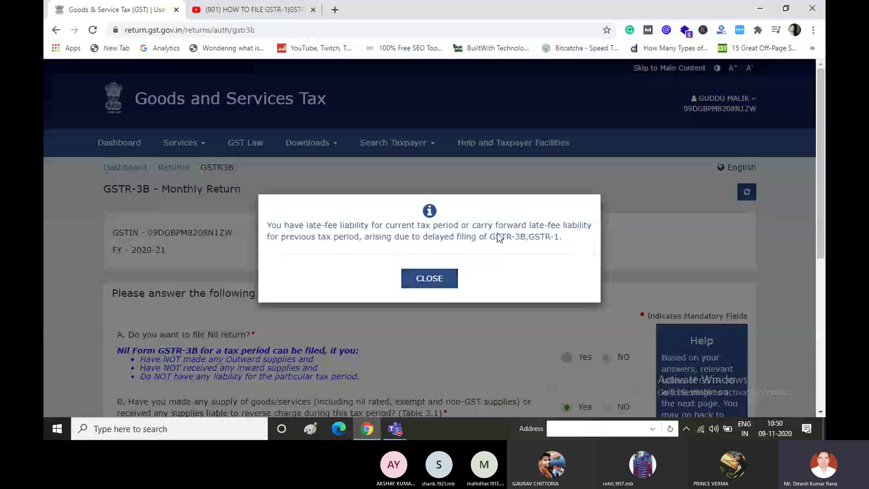
left_click(430, 278)
Step: Examine the GSTR-3B return details and questions A to G that determine which sections are shown
scroll(580, 173, "down", 1)
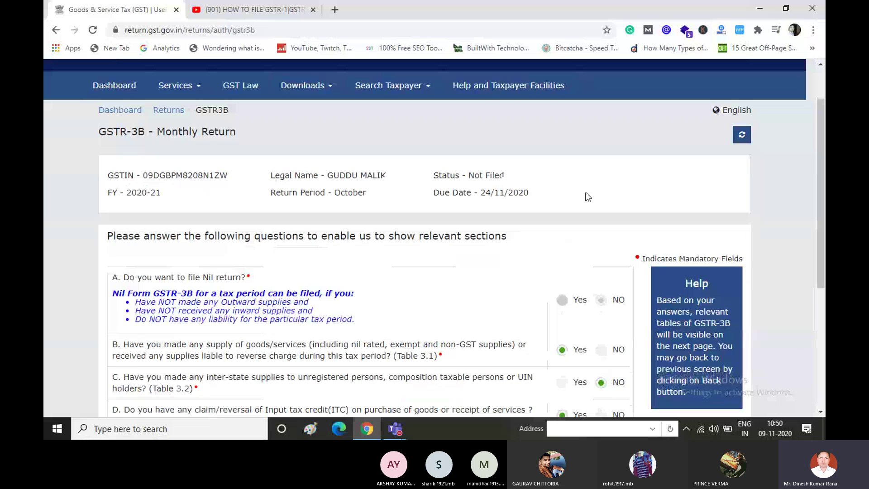
scroll(587, 197, "down", 1)
scroll(588, 197, "down", 1)
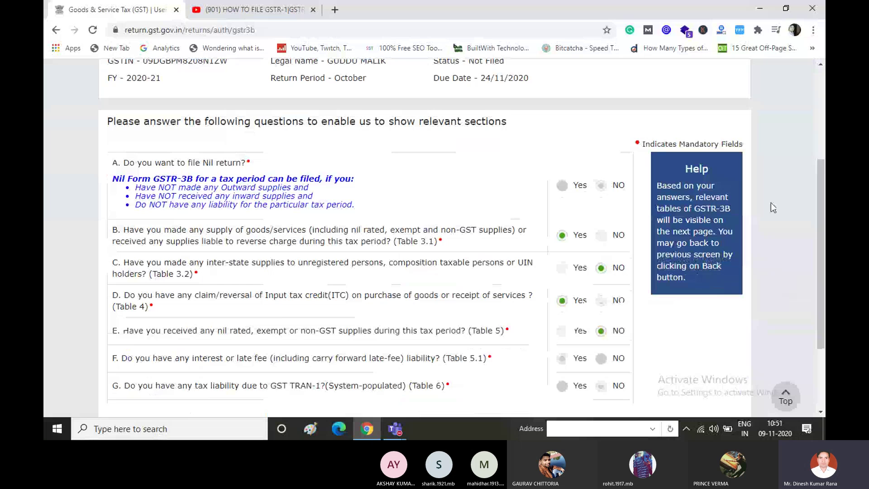
scroll(477, 262, "down", 1)
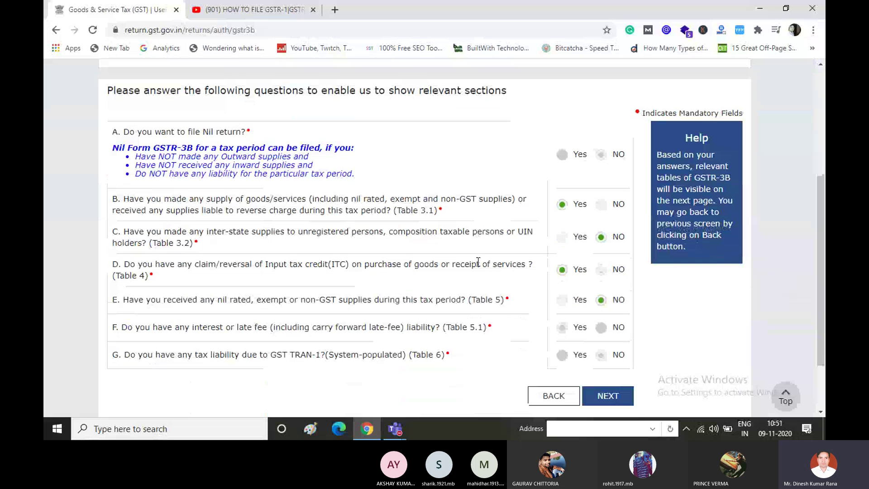
scroll(478, 261, "down", 2)
scroll(246, 173, "up", 1)
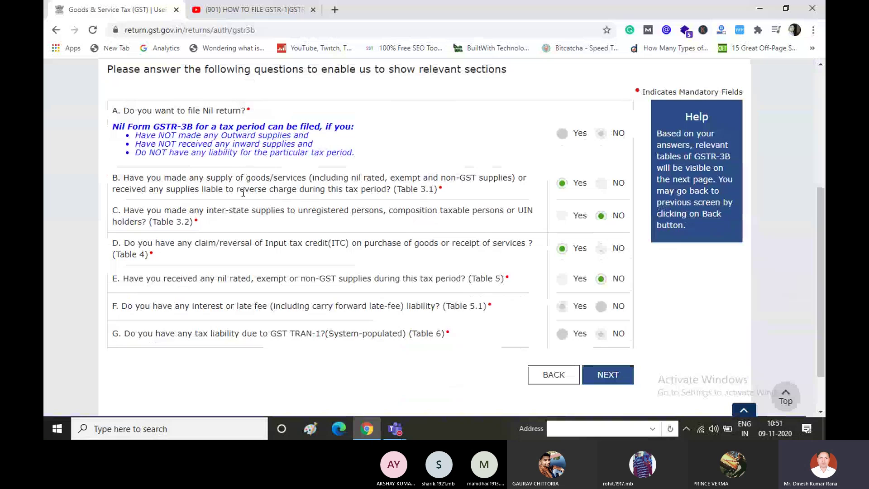
scroll(779, 181, "up", 1)
scroll(781, 182, "up", 2)
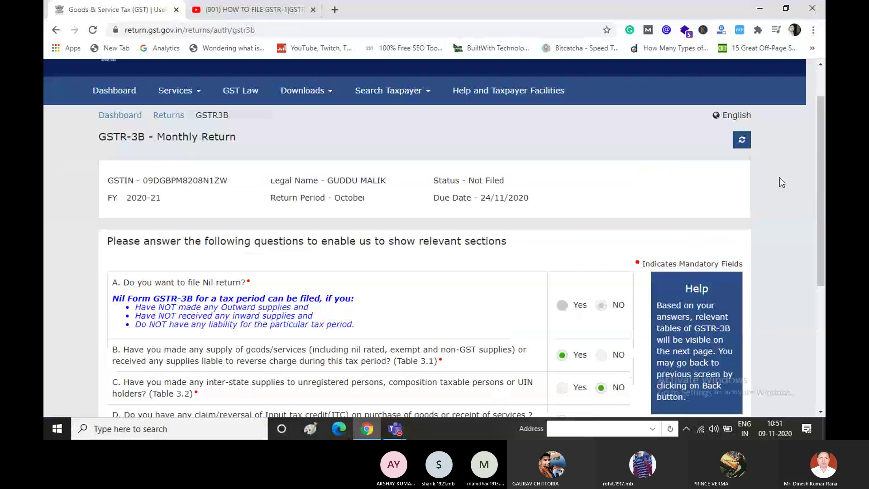
scroll(782, 183, "down", 2)
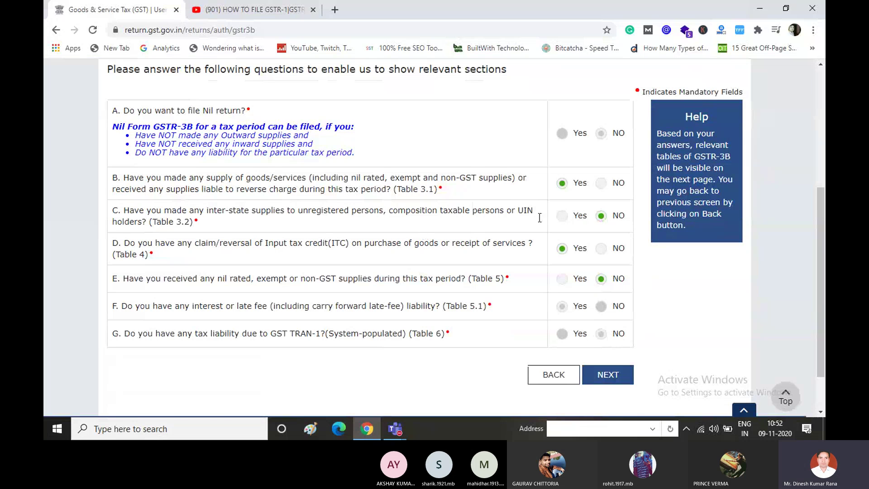
scroll(539, 217, "up", 3)
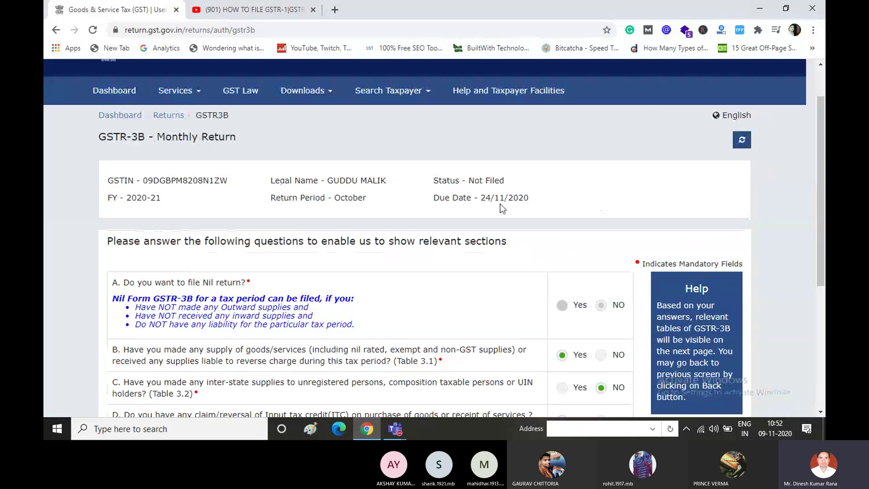
scroll(500, 204, "down", 4)
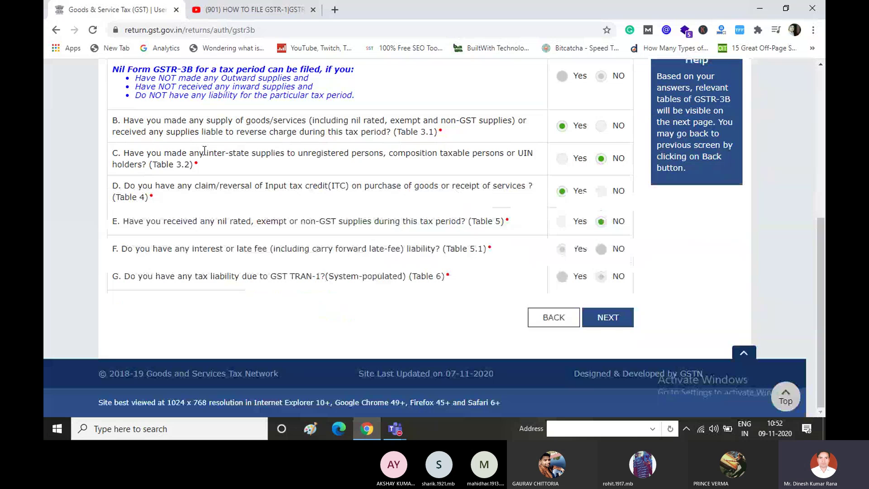
scroll(177, 102, "up", 1)
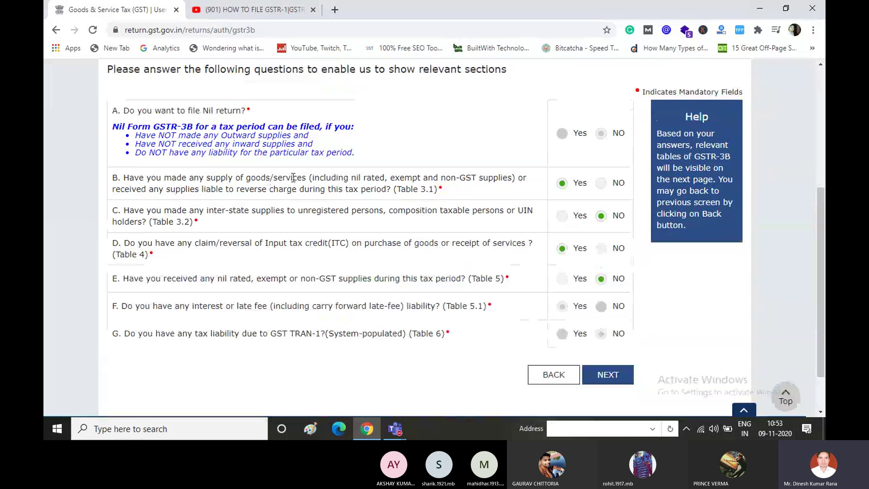
Step: Read questions B and C closely, highlighting the wording on supplies of goods/services, nil rated and exempt supplies, and composition taxable persons
left_click_drag(306, 178, 123, 178)
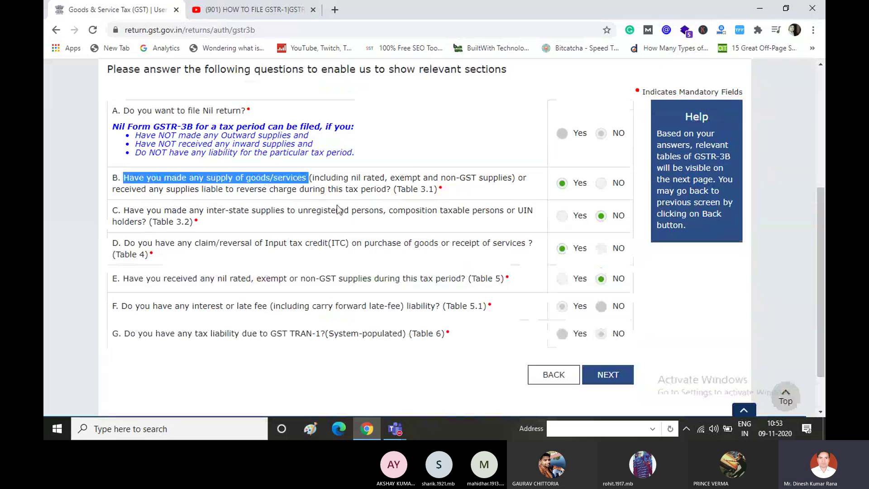
left_click(296, 177)
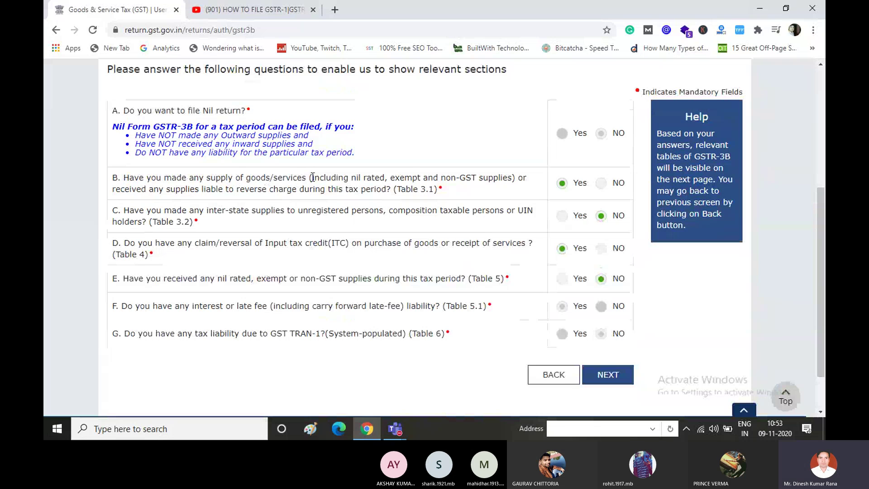
left_click_drag(313, 178, 516, 179)
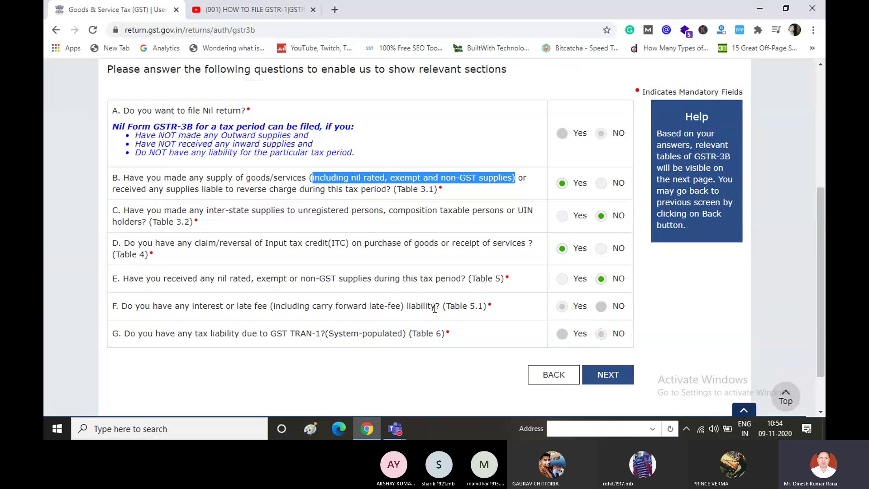
left_click(439, 136)
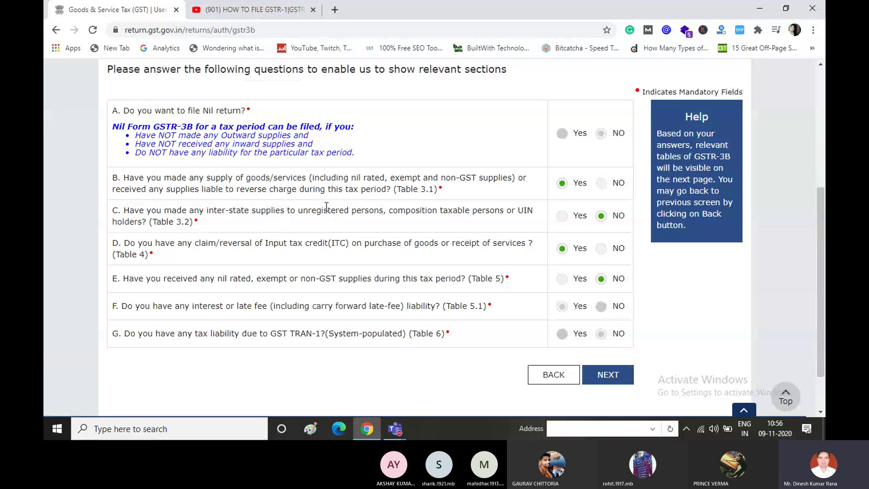
double_click(441, 212)
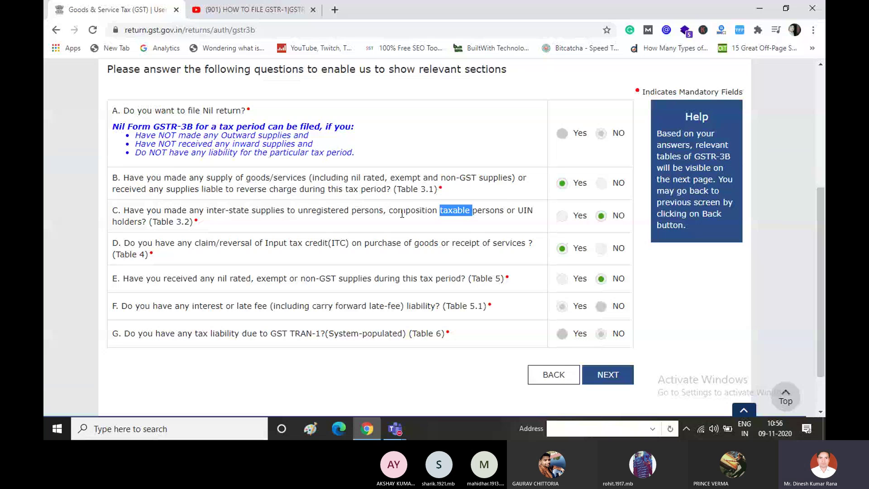
left_click(505, 226)
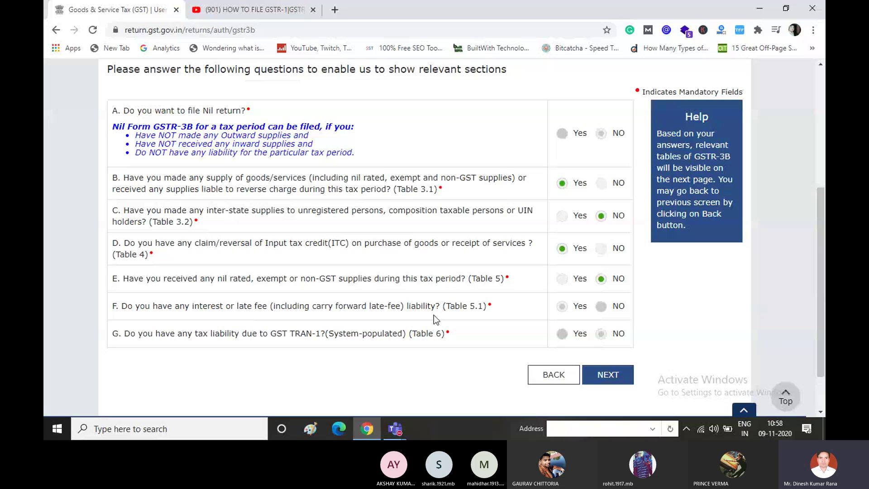
Step: Try to answer NO to question F on interest or late fee, proceed to the GSTR-3B tables and close the system generated summary
left_click(601, 306)
left_click(616, 377)
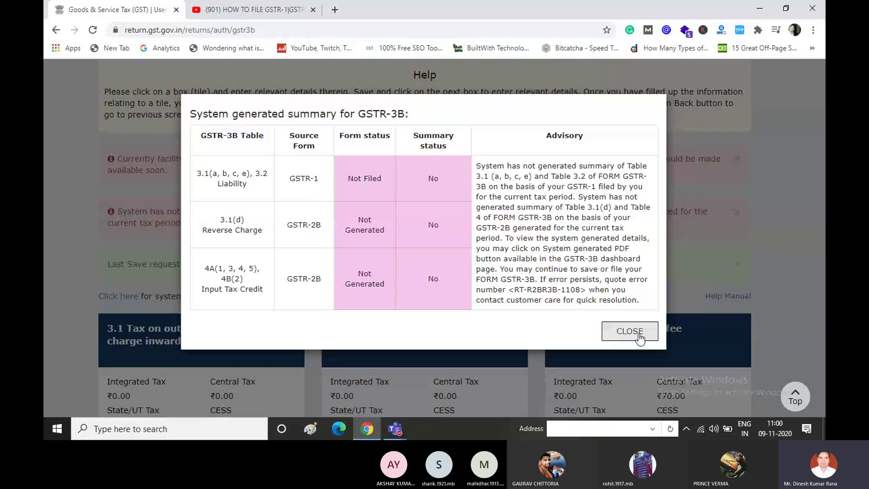
left_click(630, 332)
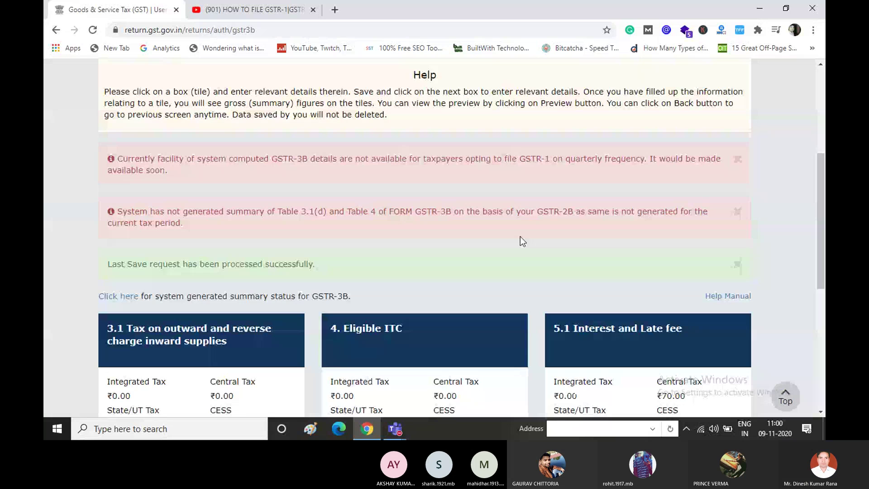
Step: Review the GSTR-3B summary page and open table 3.1, Tax on outward and reverse charge inward supplies
scroll(520, 237, "down", 2)
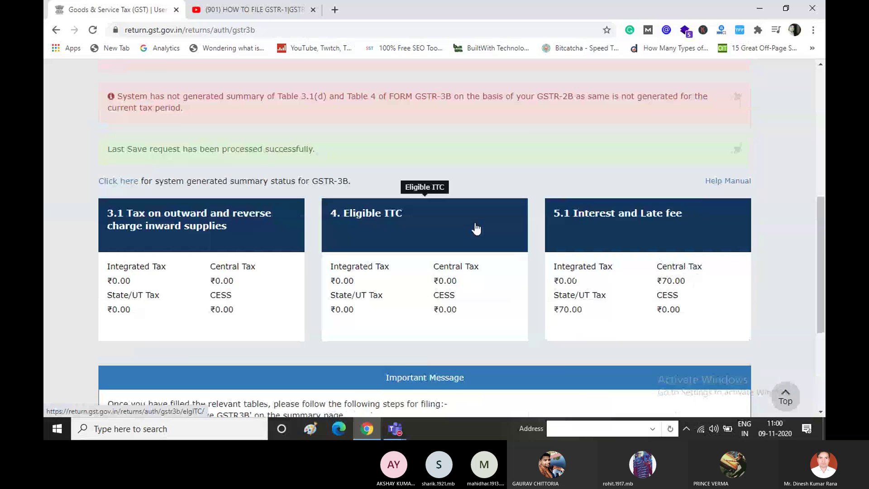
scroll(476, 229, "down", 3)
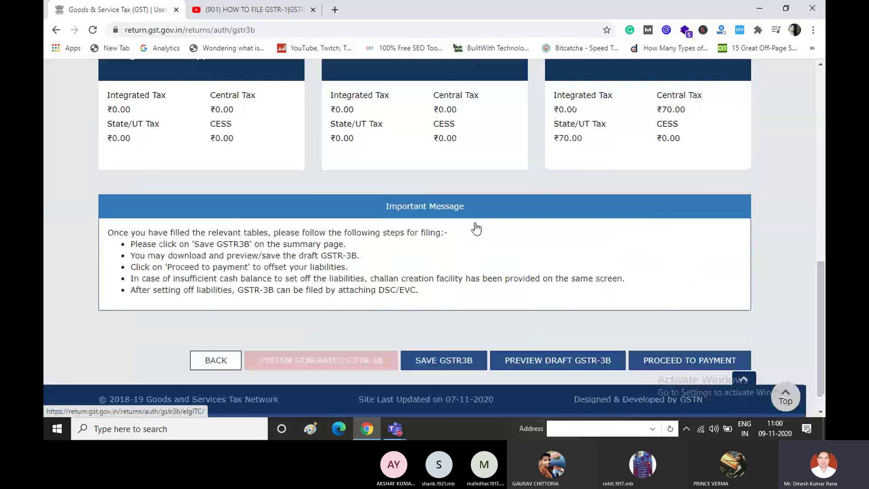
scroll(476, 229, "up", 3)
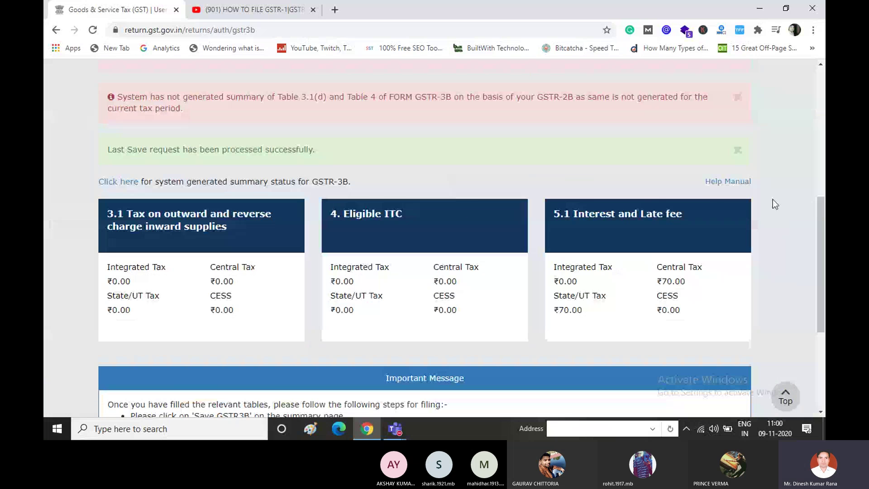
scroll(772, 199, "up", 6)
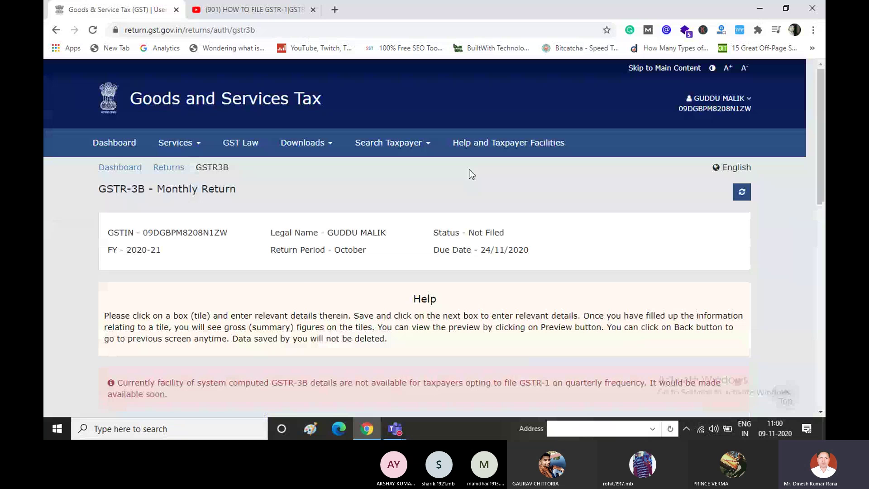
scroll(469, 173, "down", 6)
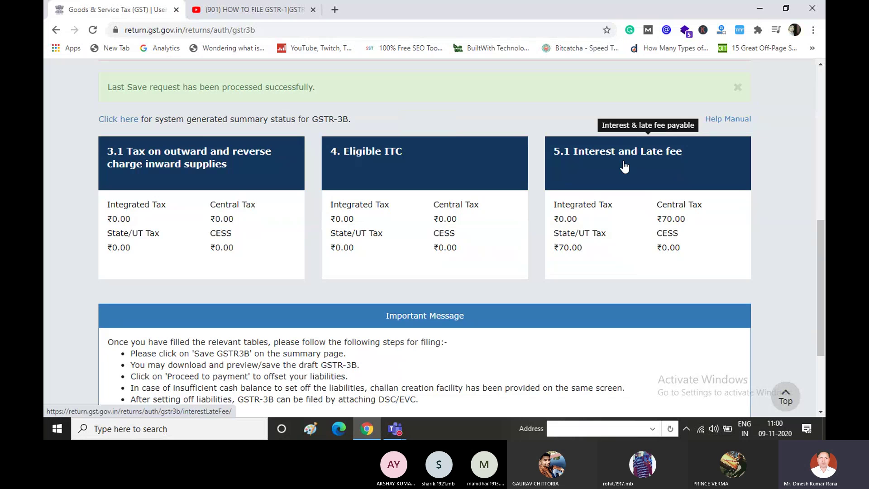
left_click(192, 159)
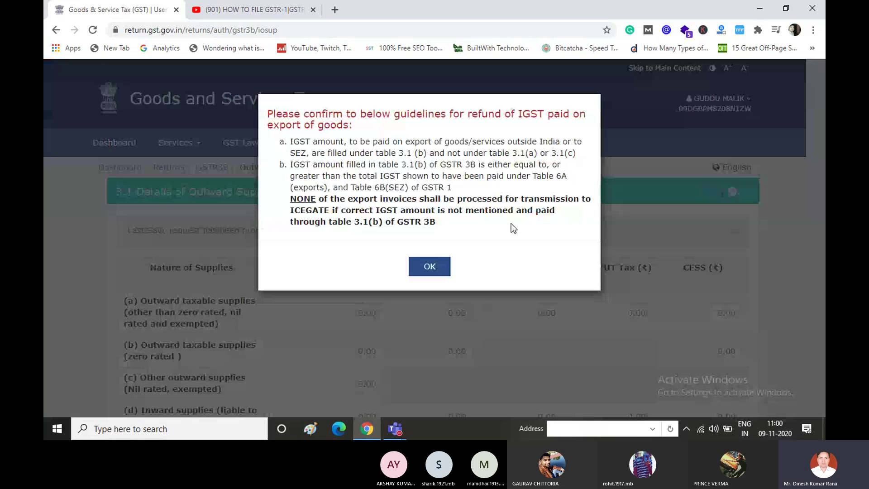
Step: Accept the IGST refund guidelines and go through the taxable value, integrated, central and State/UT tax fields of row (a), outward taxable supplies
left_click(429, 266)
scroll(630, 201, "down", 2)
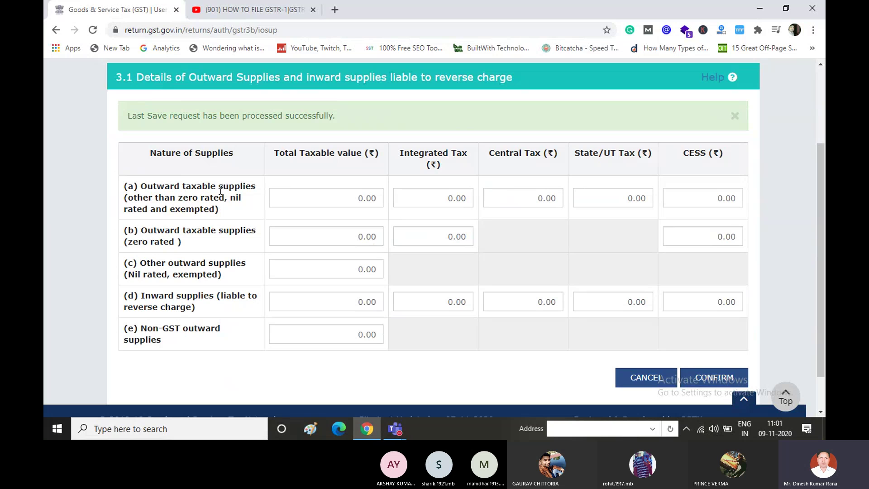
left_click(329, 199)
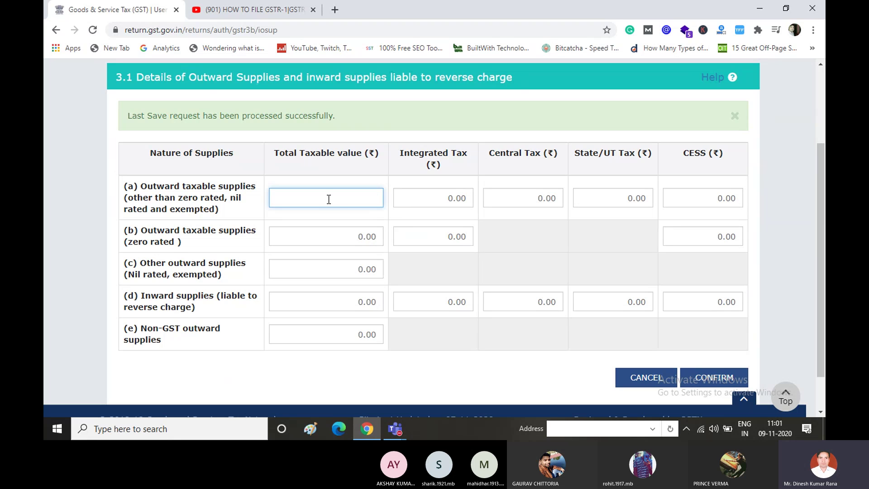
left_click(461, 199)
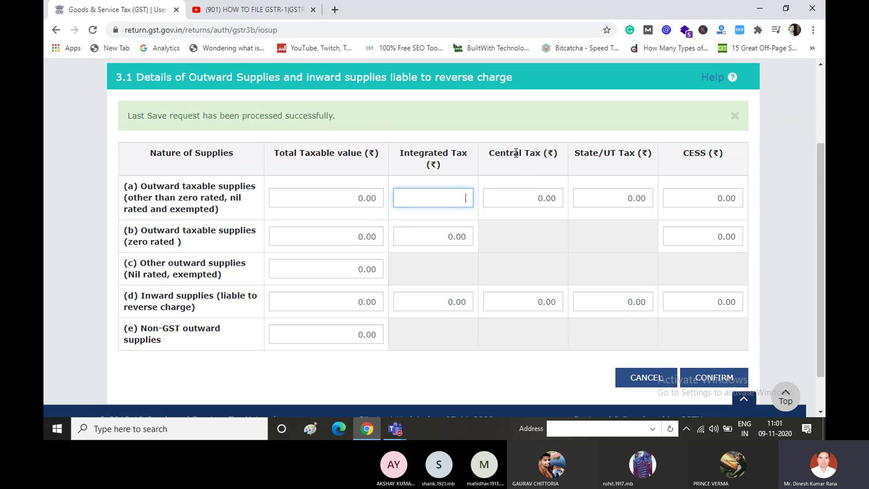
left_click(544, 198)
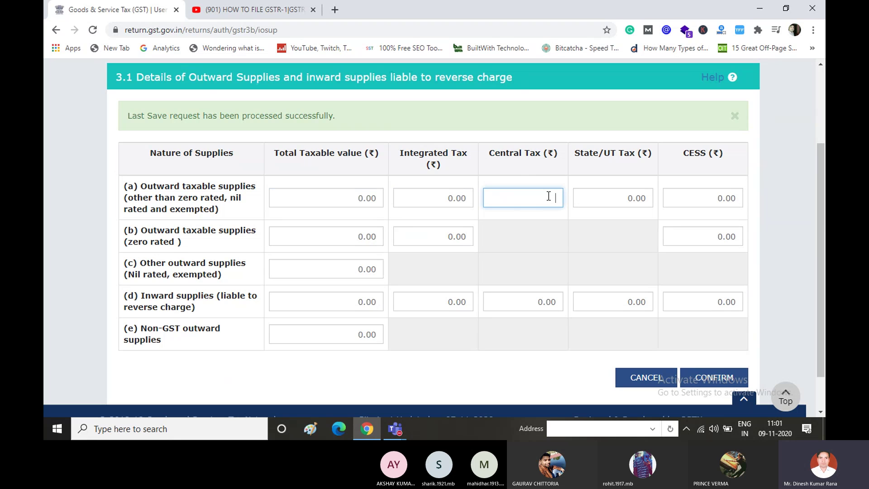
left_click(613, 196)
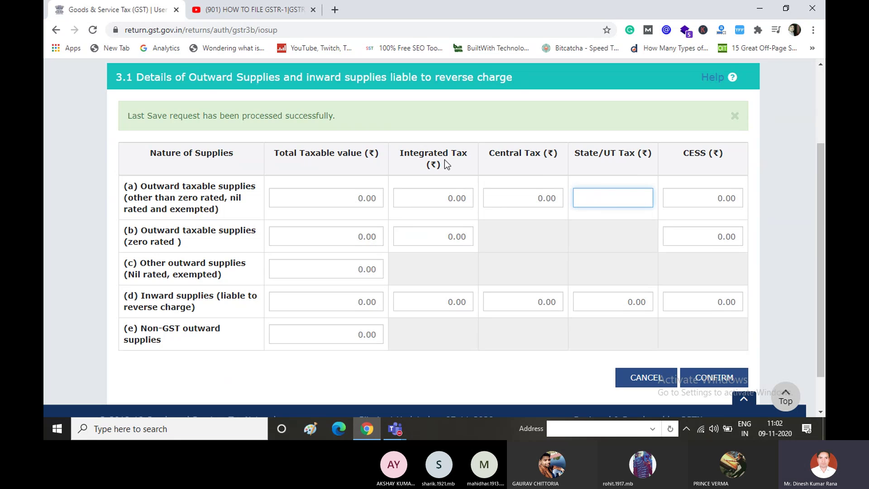
left_click(459, 196)
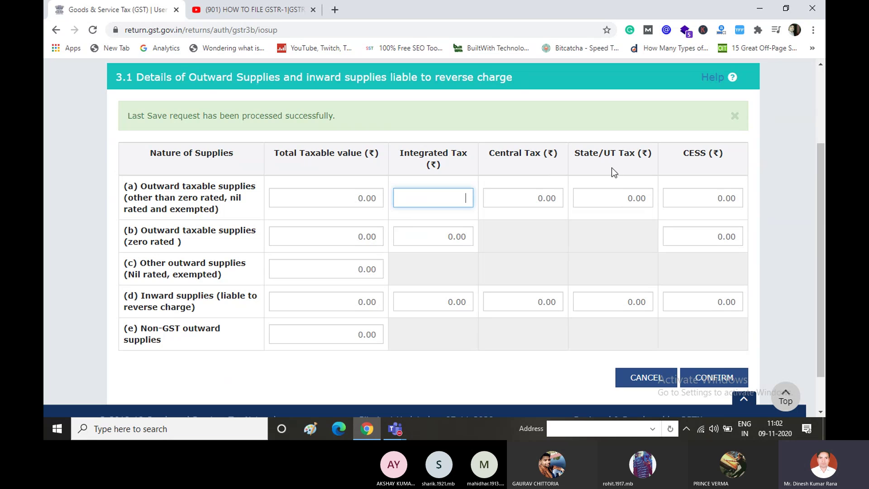
key("Tab")
key("Tab")
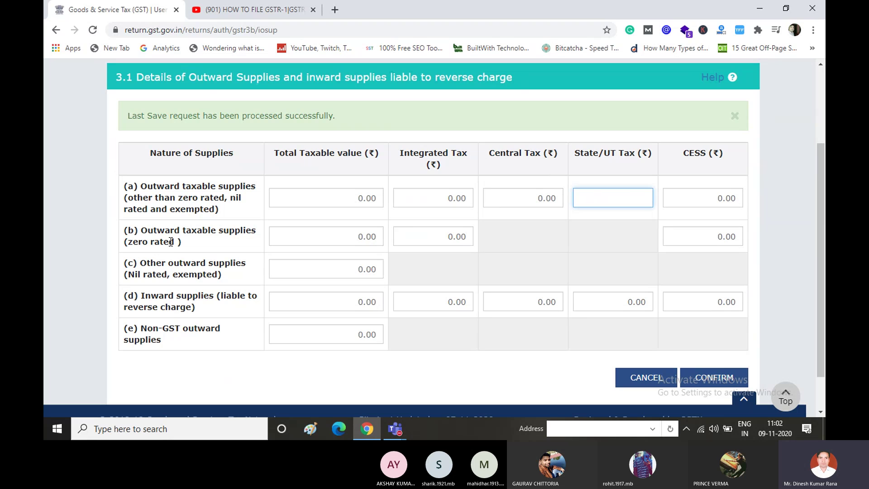
Step: Examine row (b), zero rated outward supplies, highlighting "zero rated", and the taxable value field of row (c), nil rated and exempted supplies
left_click(129, 243)
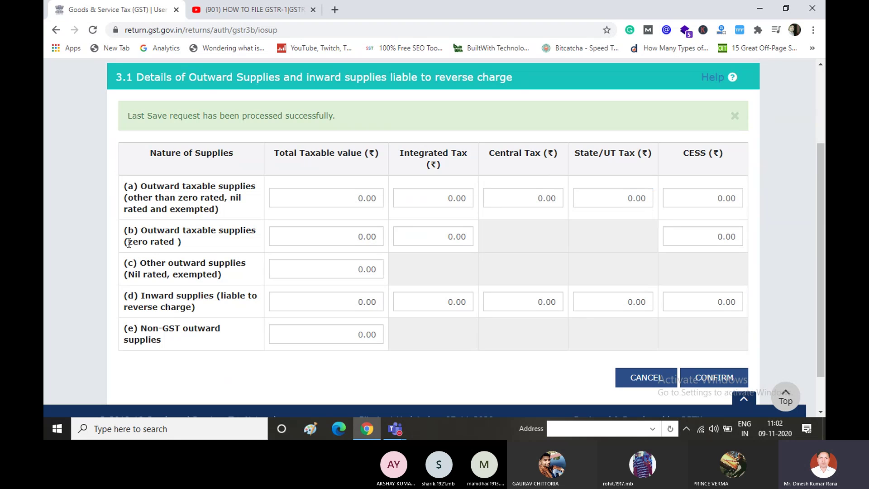
left_click_drag(129, 243, 173, 242)
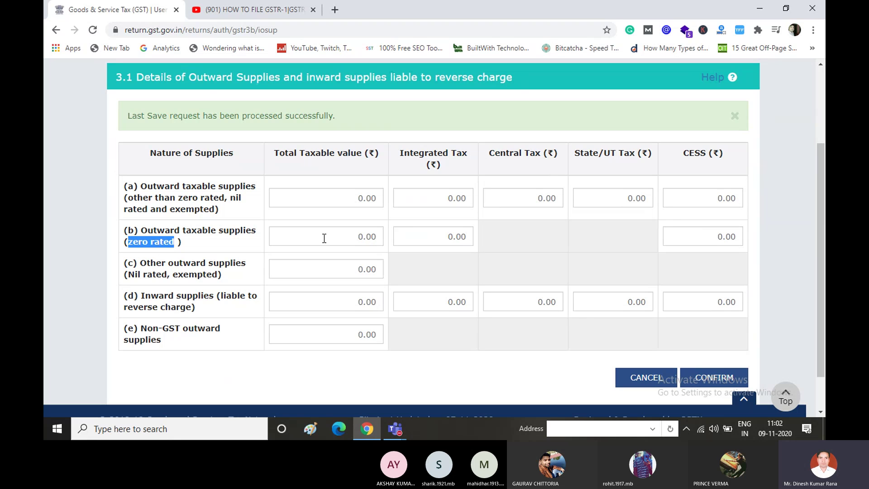
left_click(374, 236)
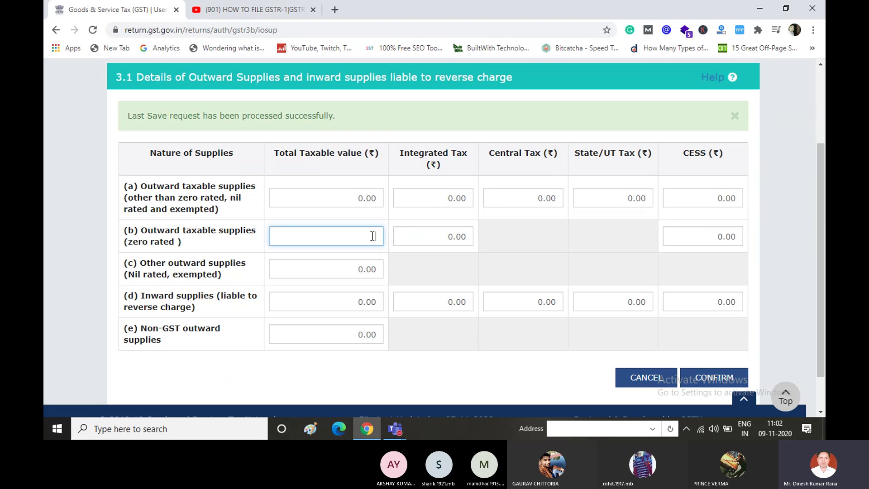
key("Tab")
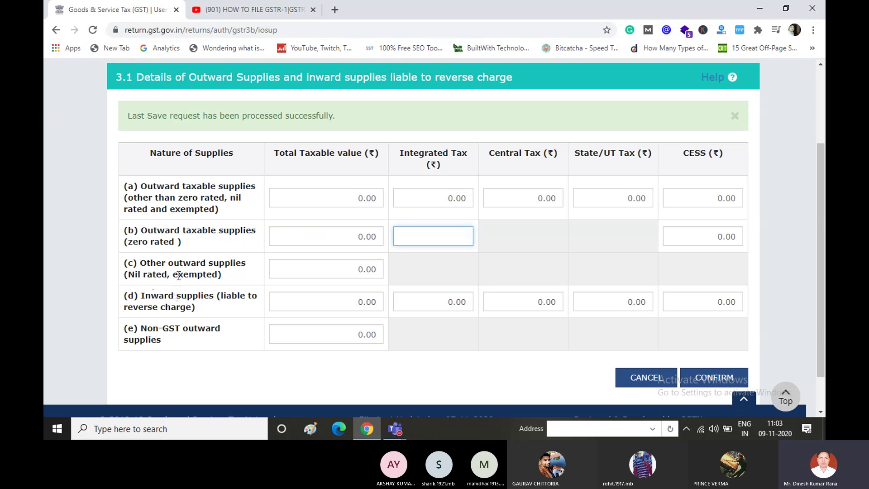
left_click(370, 269)
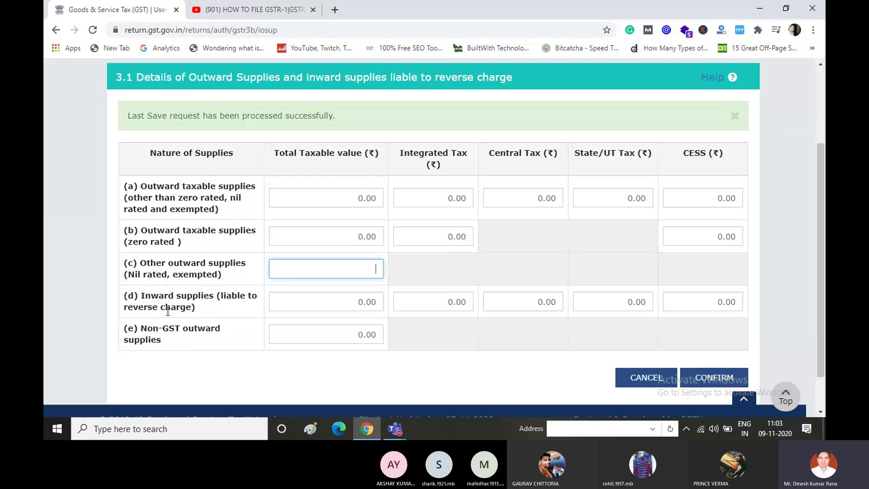
Step: Go through the value and tax fields of row (d), inward supplies liable to reverse charge, and row (e), non-GST outward supplies
left_click(369, 300)
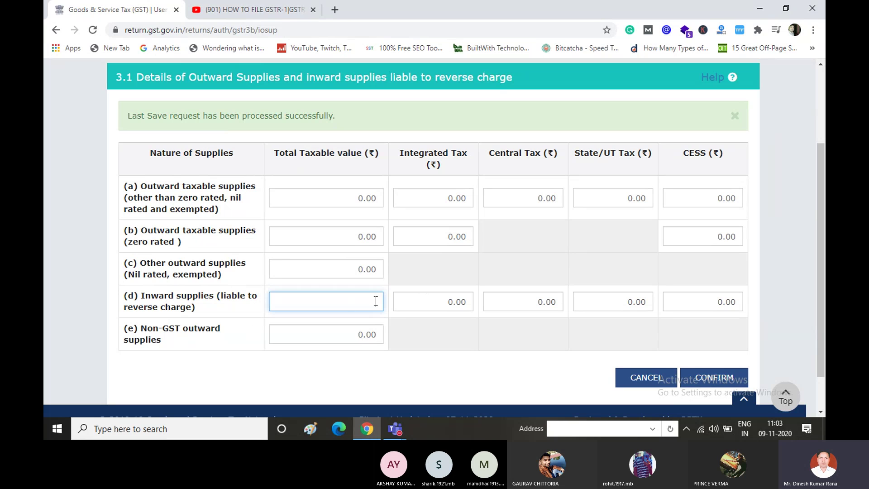
left_click(443, 301)
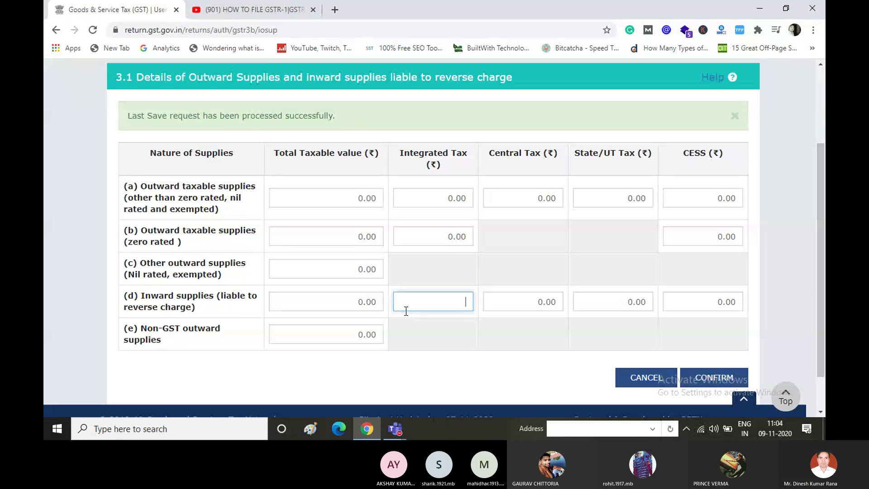
left_click(359, 301)
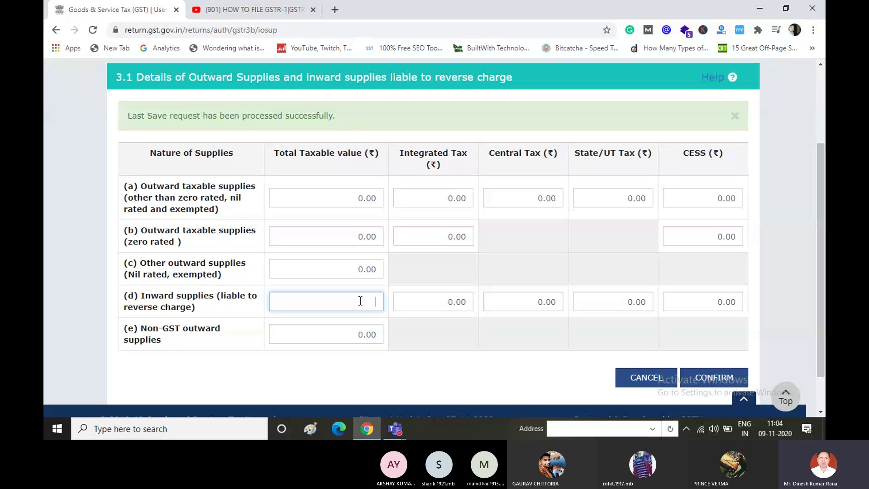
left_click(456, 300)
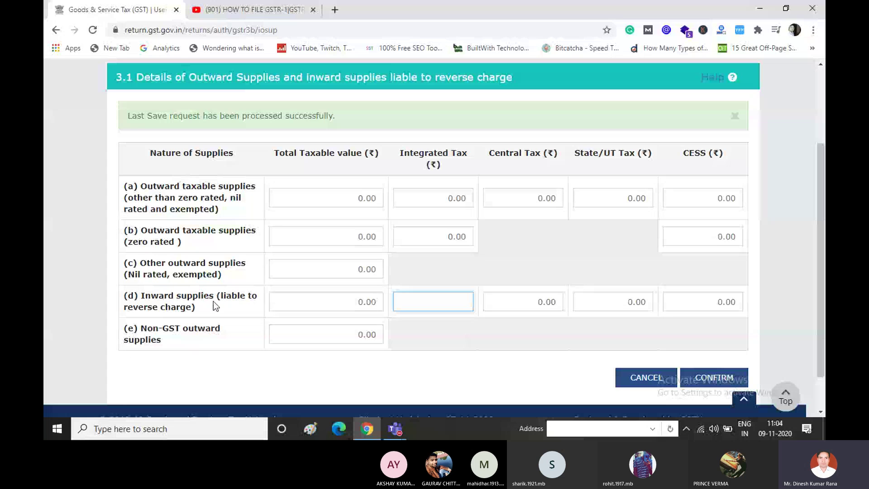
left_click(381, 301)
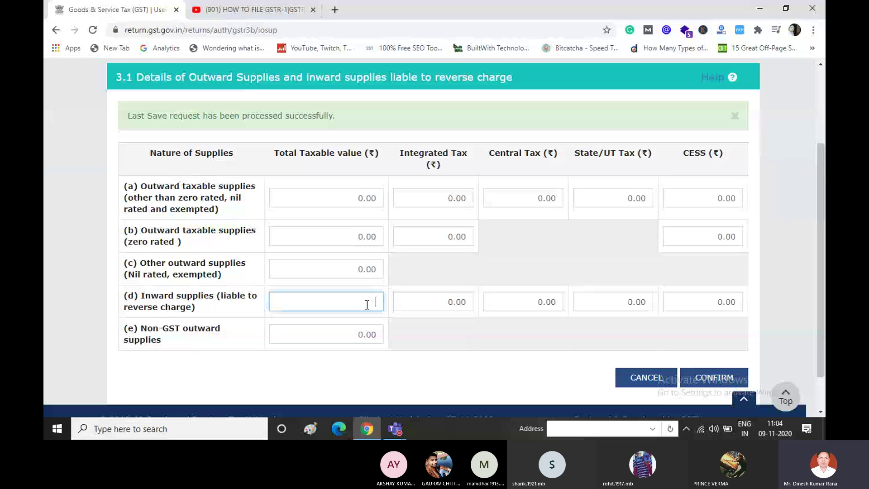
left_click(455, 300)
left_click(556, 301)
left_click(627, 301)
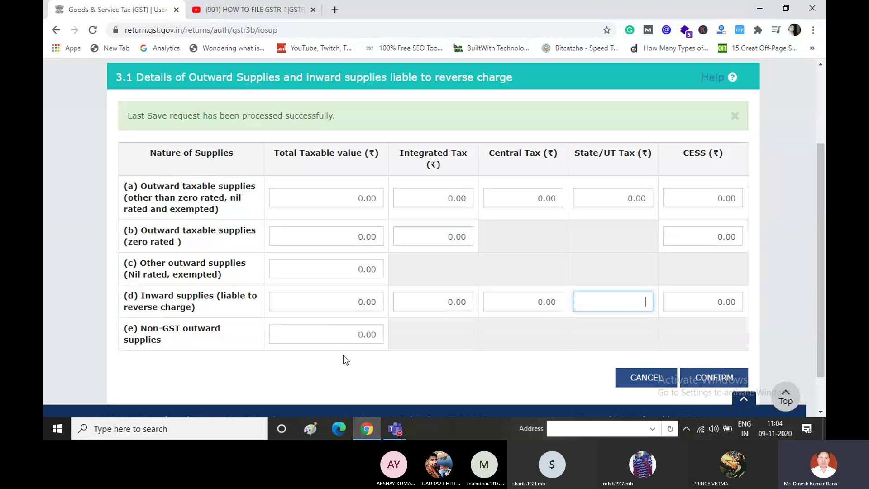
left_click(371, 334)
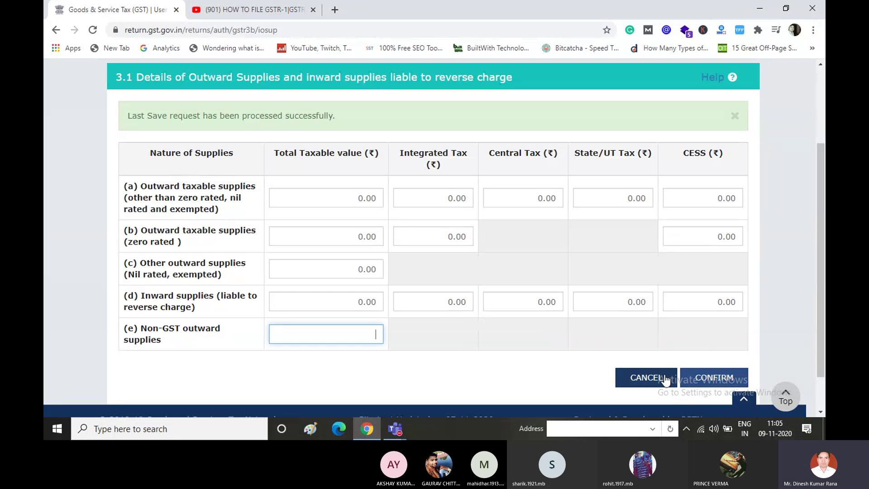
Step: Look over table 3.1 once more and cancel out of it to the GSTR-3B summary page without entering values
scroll(634, 312, "up", 1)
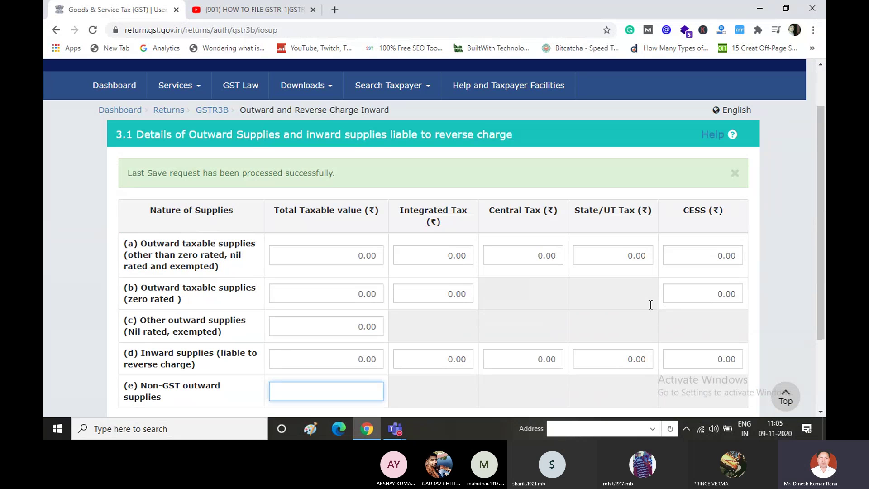
scroll(650, 312, "down", 1)
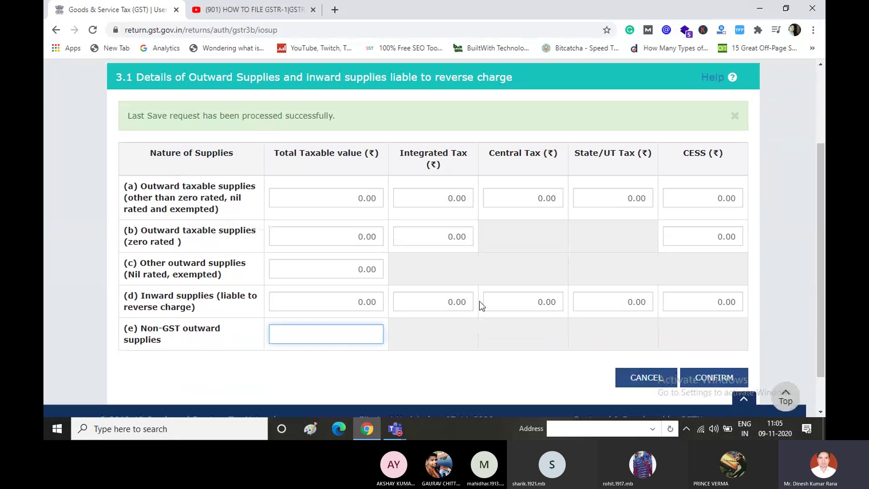
scroll(480, 300, "up", 2)
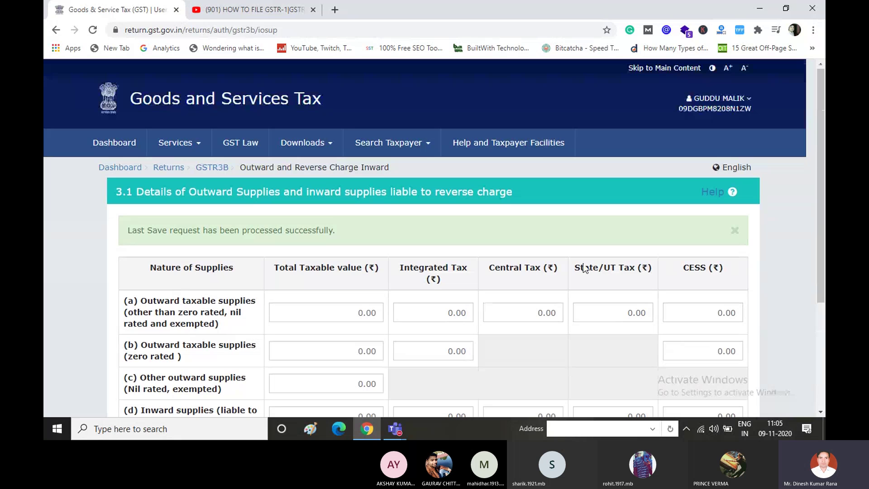
scroll(584, 268, "down", 3)
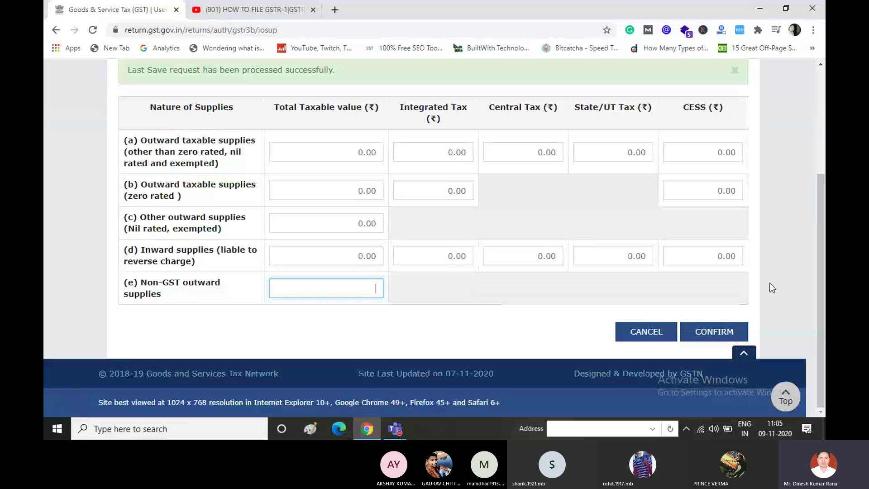
scroll(769, 284, "up", 2)
scroll(738, 281, "down", 2)
left_click(651, 333)
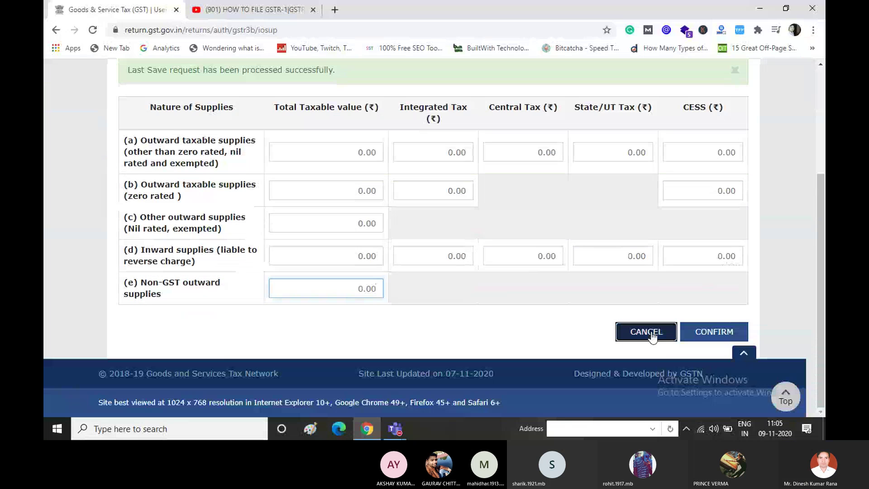
left_click(651, 333)
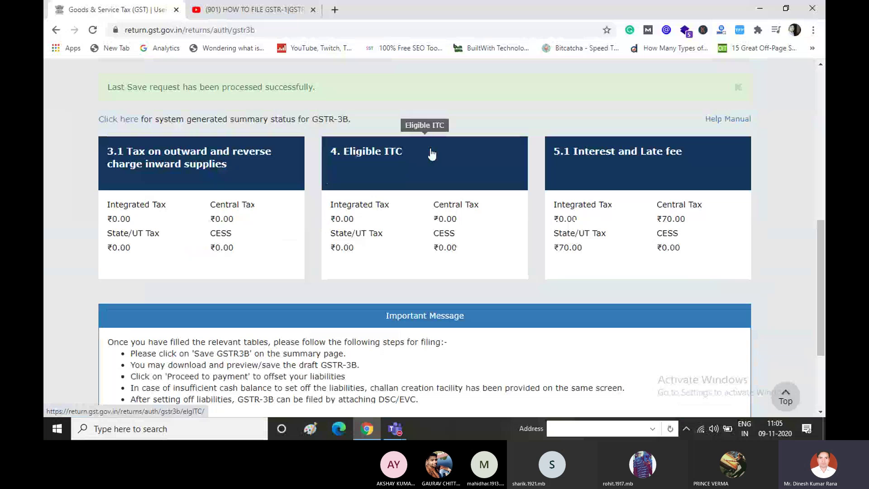
Step: Review the Eligible ITC and Interest and Late fee tiles, the filing instructions and the return details on the GSTR-3B summary page
left_click(452, 167)
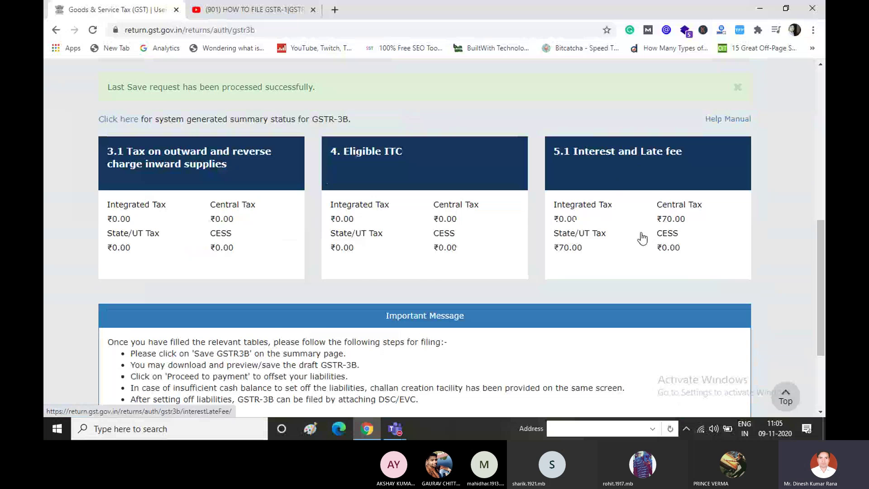
scroll(642, 238, "down", 3)
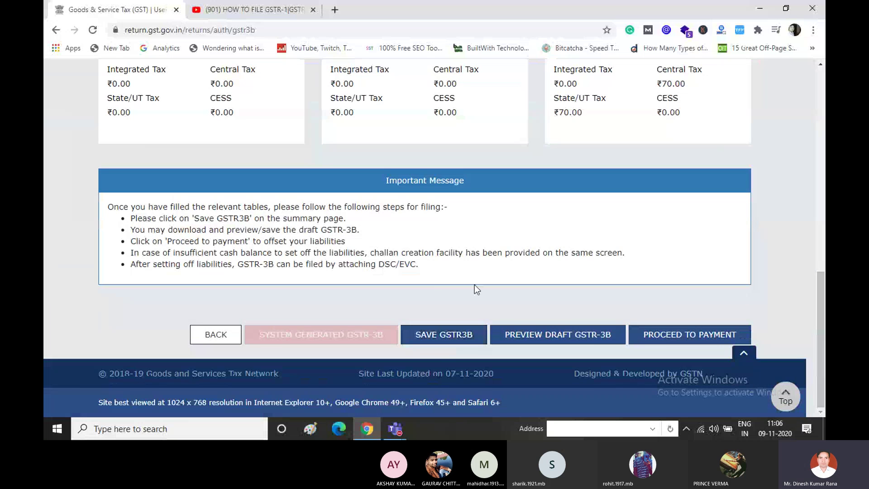
scroll(475, 286, "up", 1)
scroll(476, 288, "down", 1)
scroll(479, 292, "up", 3)
scroll(595, 348, "up", 8)
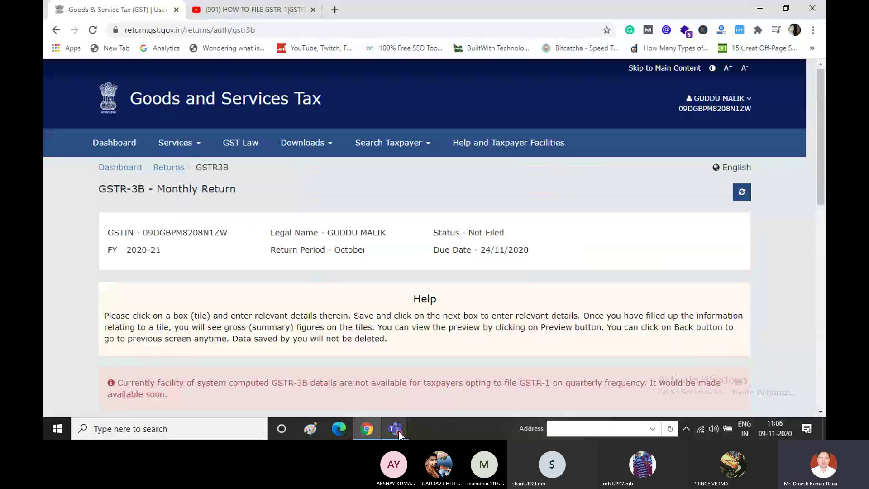
Step: Switch to the Live GST Return Filing meeting window in Microsoft Teams
left_click(398, 431)
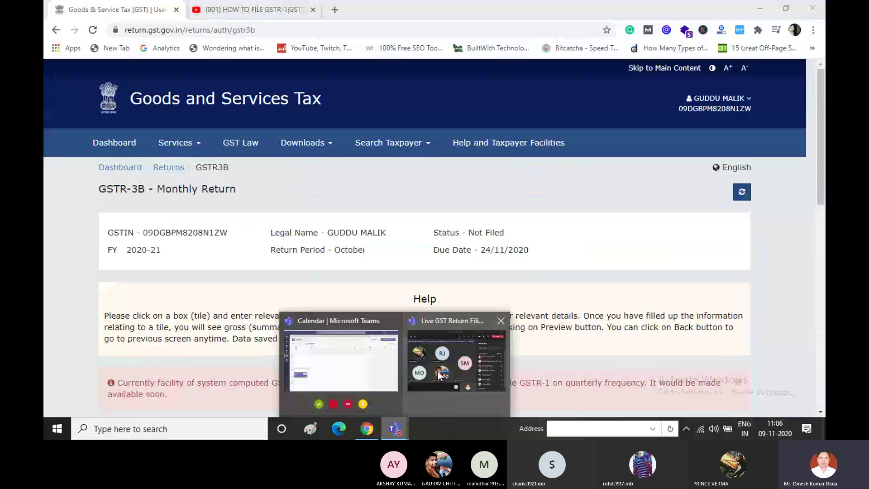
left_click(439, 374)
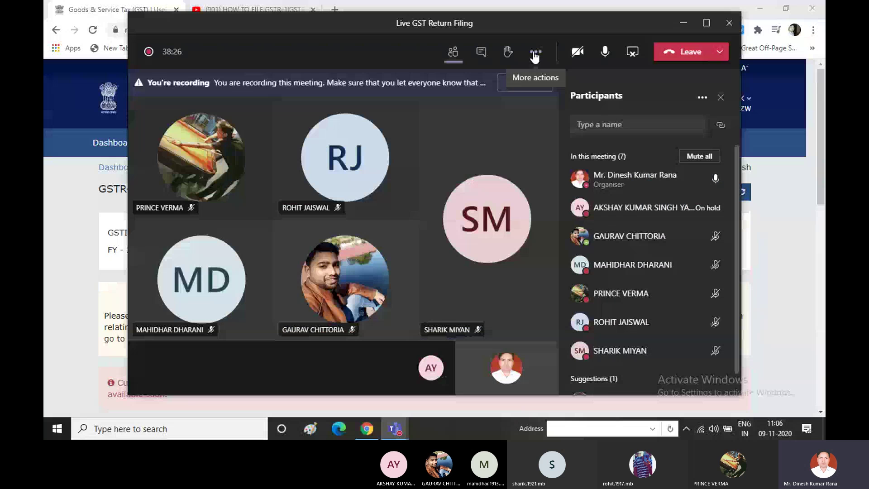